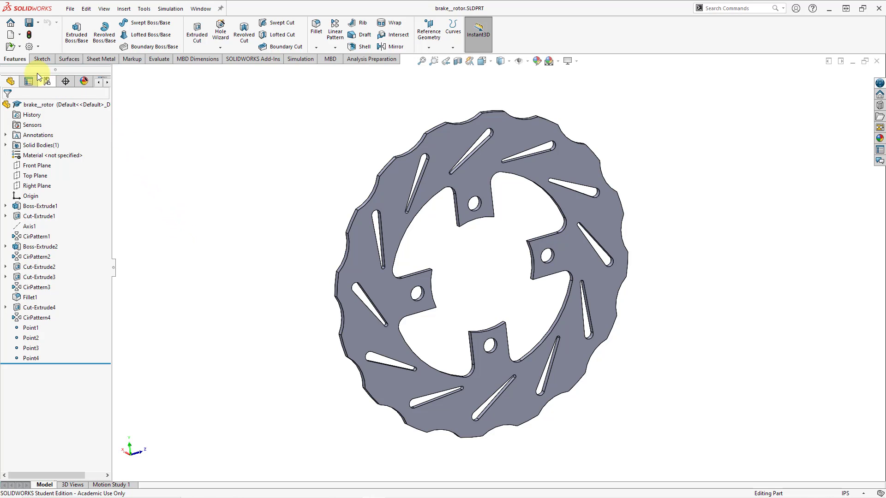
Step: Create a new blank SOLIDWORKS part, Part7, from the Part template
left_click(11, 35)
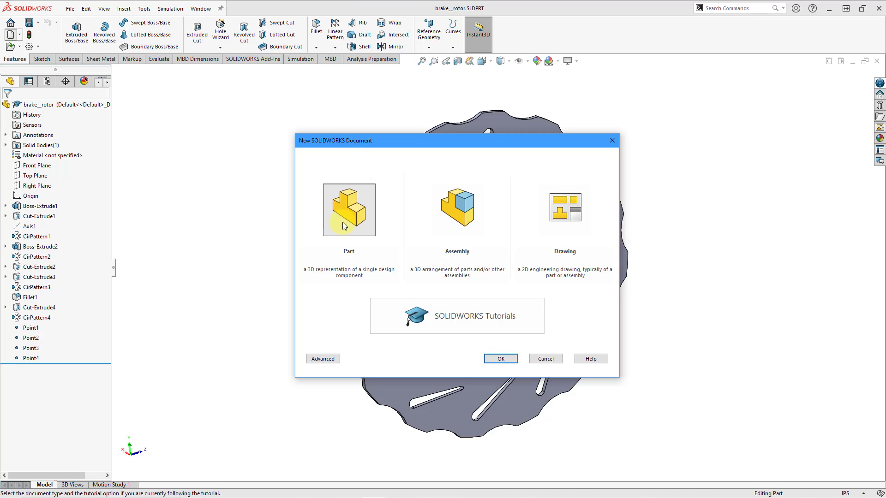
left_click(505, 361)
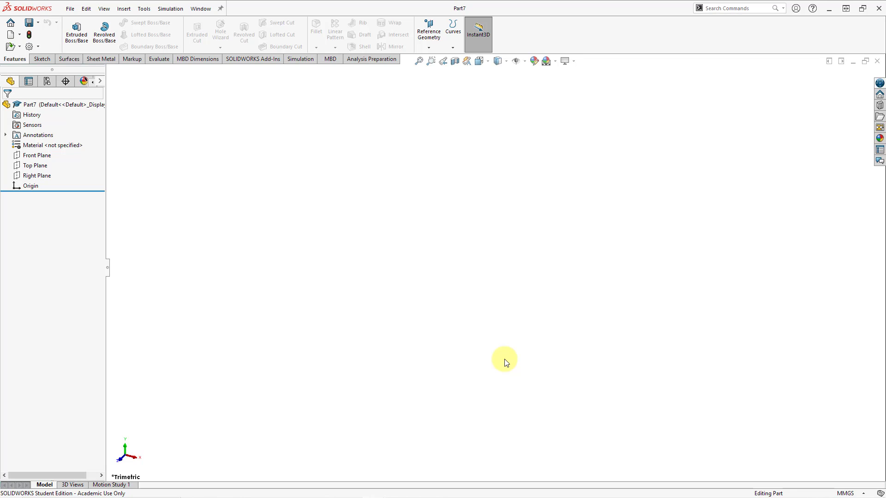
Step: Start Insert > Part so brake_rotor is previewed for insertion into Part7
left_click(124, 11)
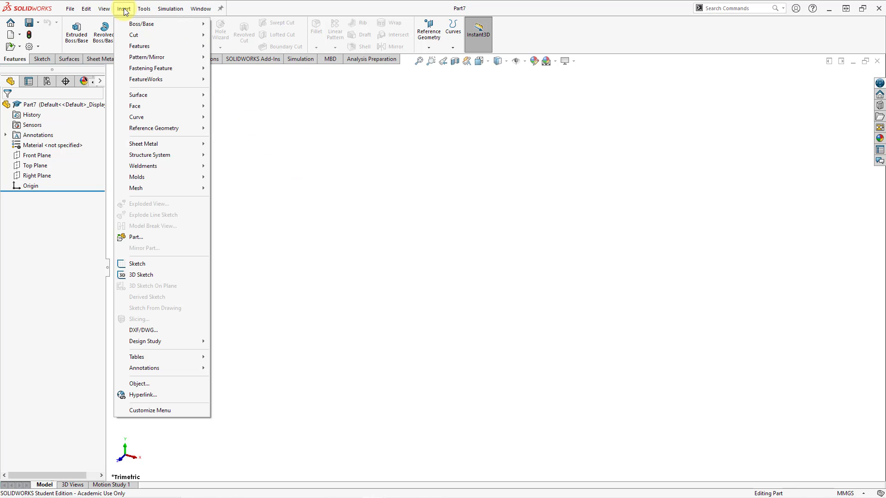
left_click(165, 240)
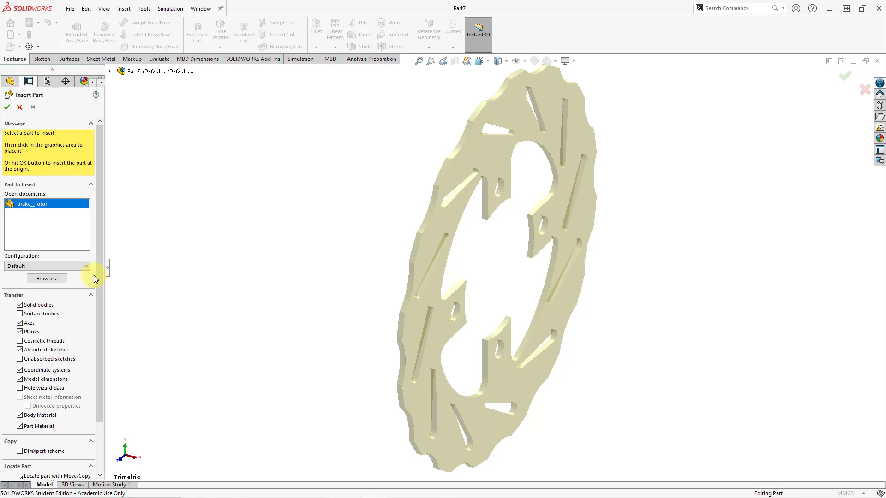
Step: Enable Surface bodies, Unabsorbed sketches (accepting the warning) and Hole wizard data transfers
scroll(99, 273, "down", 2)
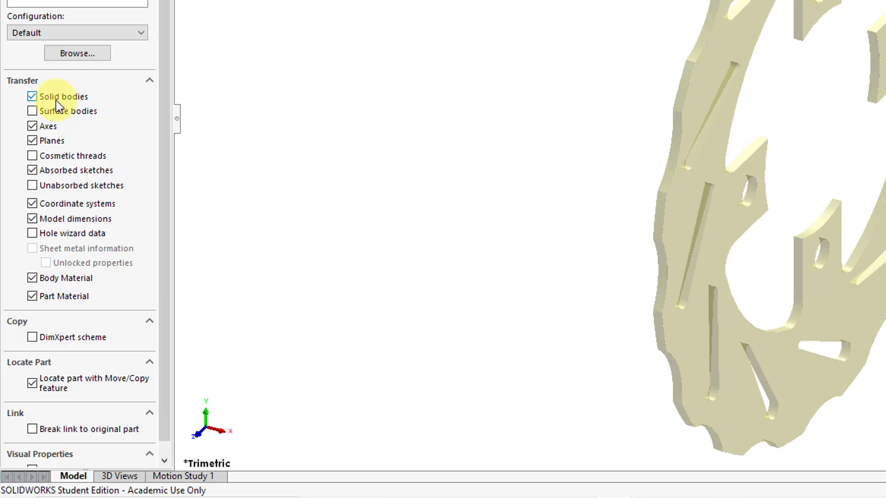
left_click(32, 112)
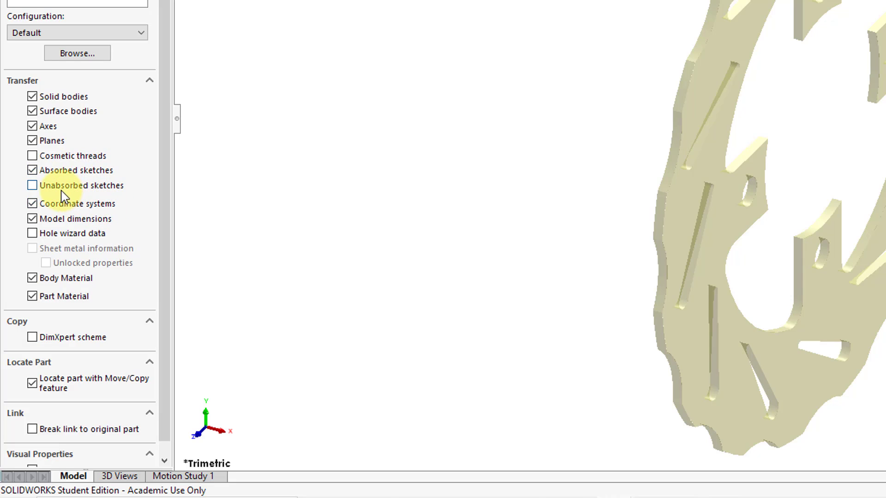
left_click(58, 187)
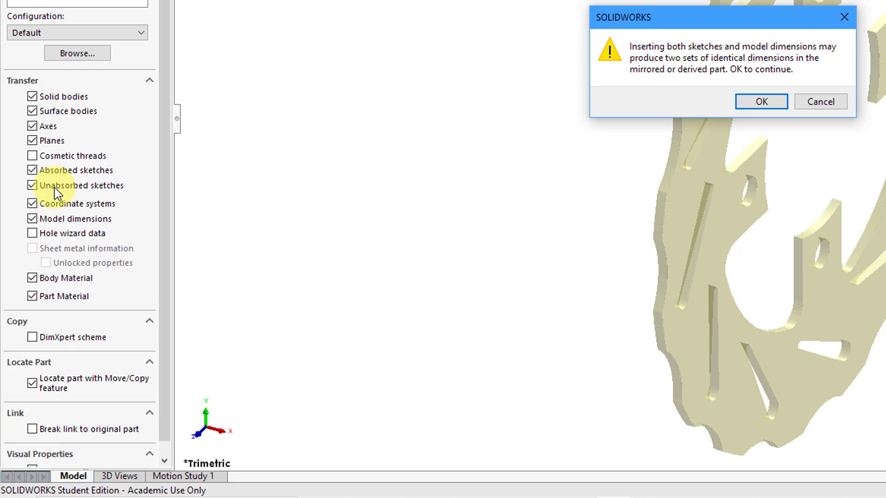
left_click(752, 102)
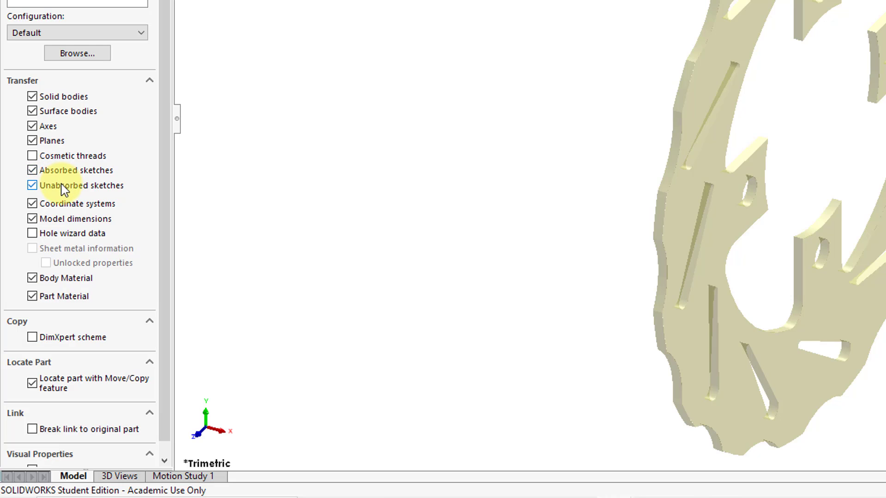
left_click(32, 234)
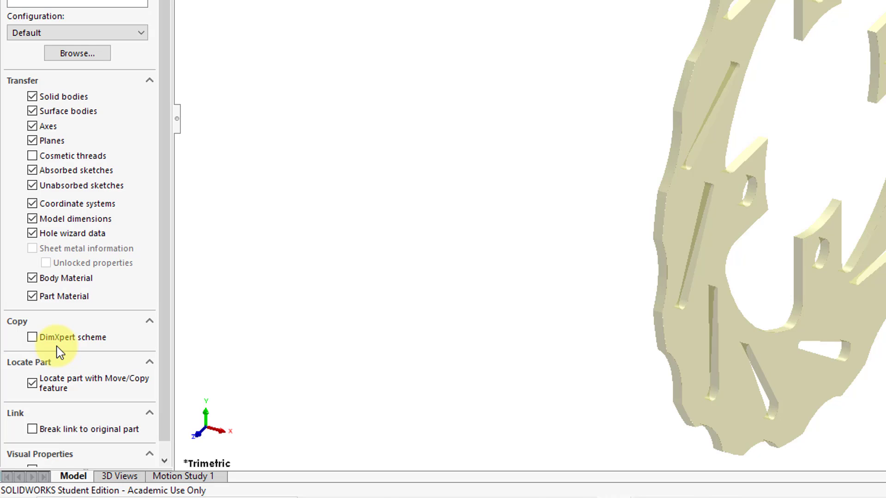
Step: Turn on Locate part with Move/Copy feature and place the rotor in the graphics area
left_click(33, 385)
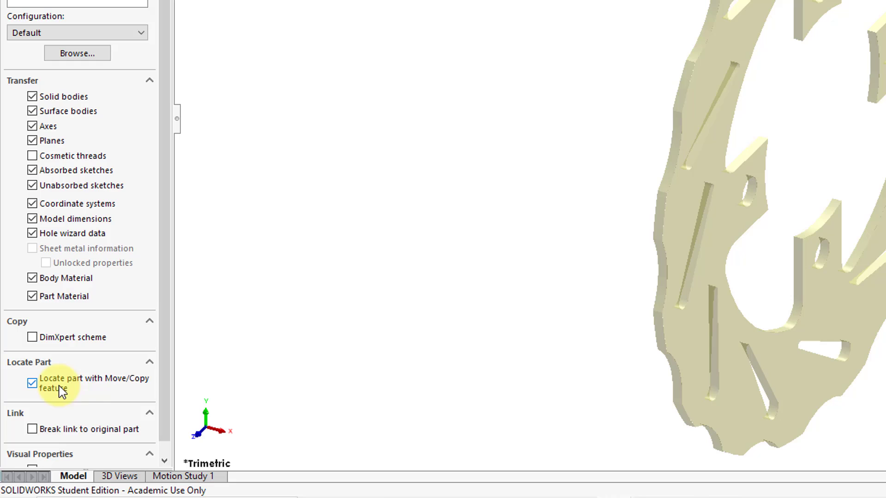
scroll(161, 362, "down", 1)
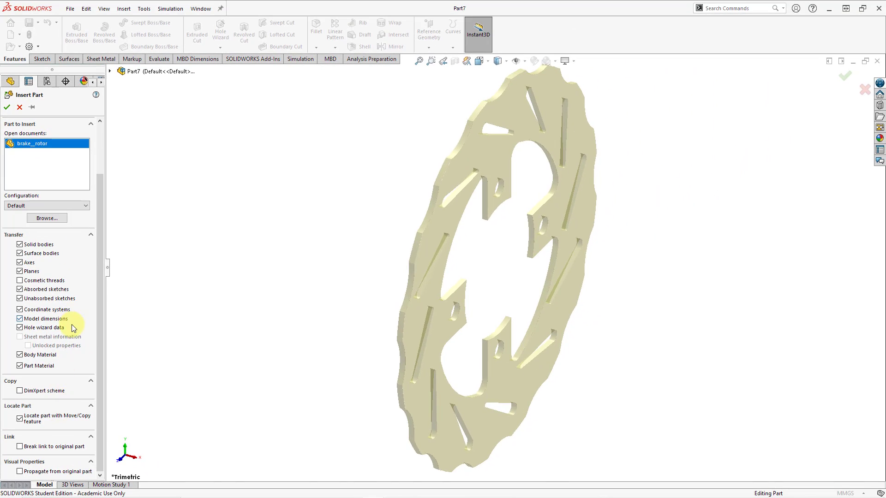
left_click(487, 266)
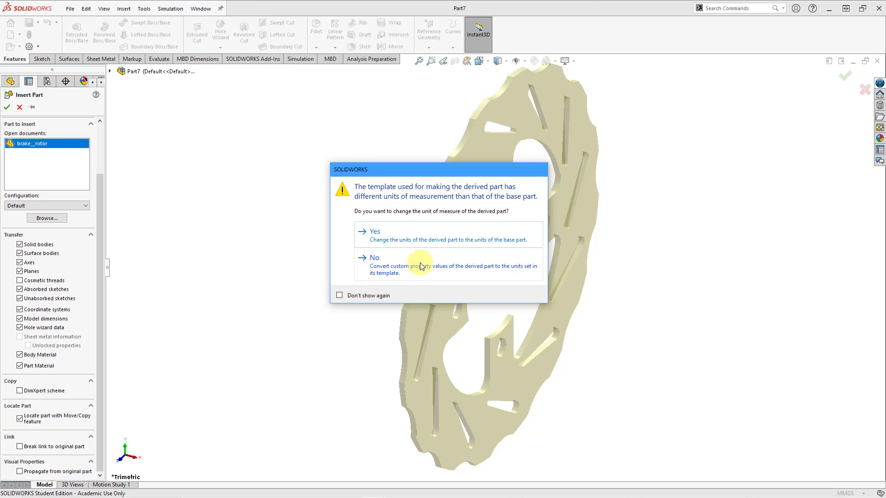
Step: Adopt the rotor's inch units and accept brake_rotor at its original location without mates
left_click(397, 235)
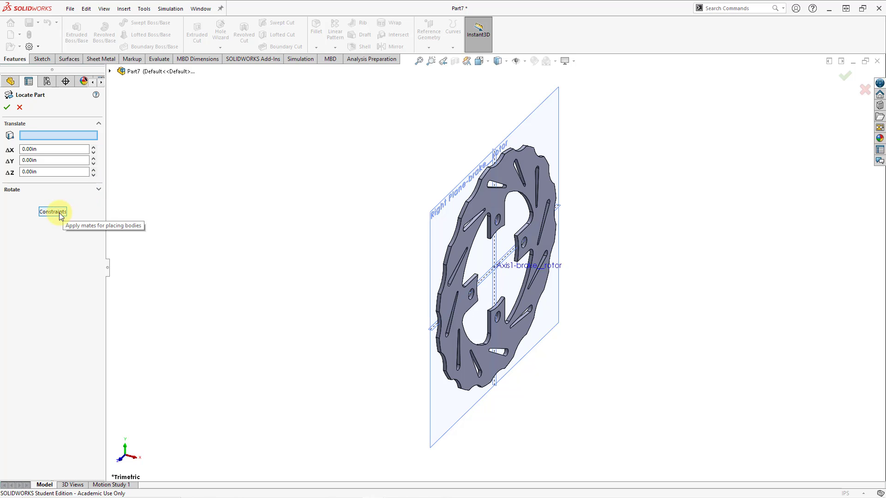
left_click(52, 212)
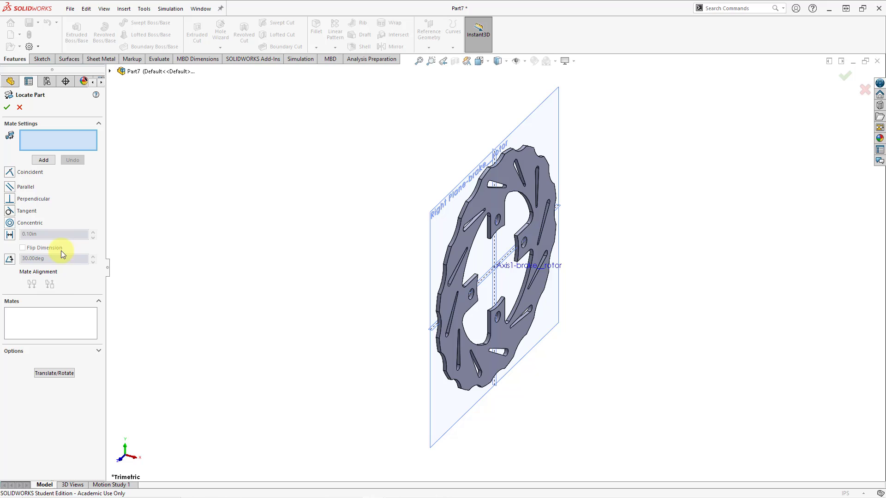
left_click(55, 373)
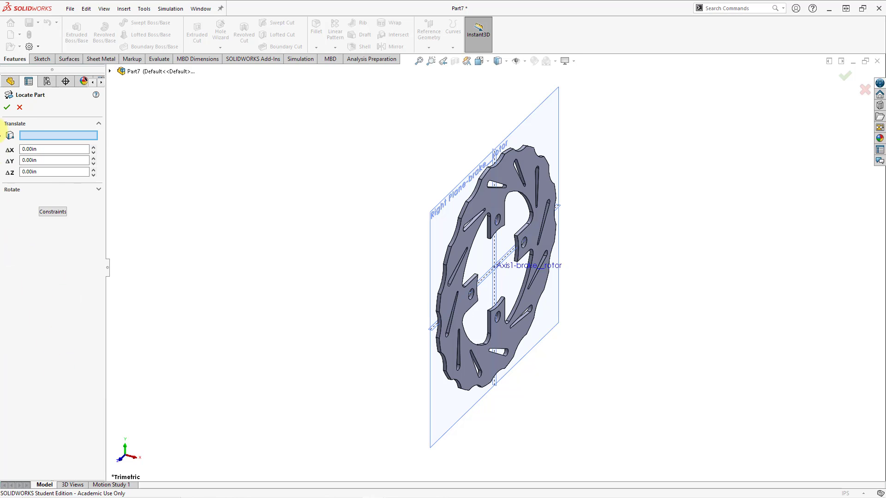
left_click(7, 107)
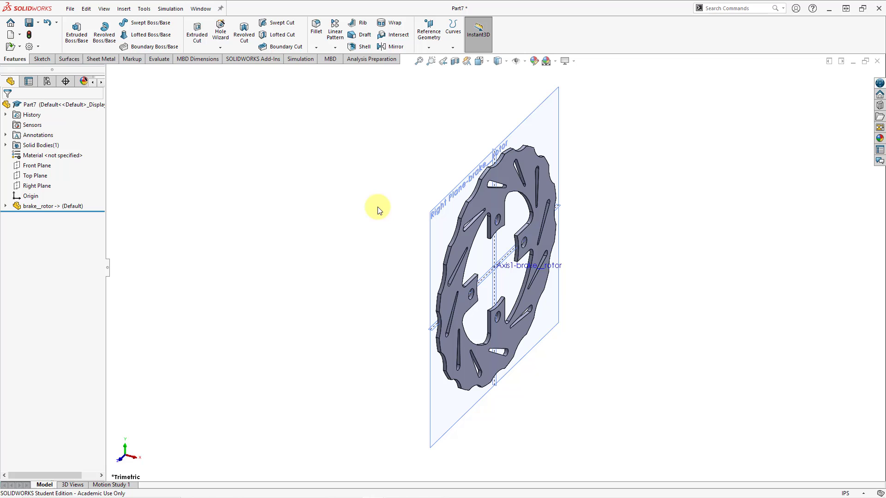
Step: Orbit the rotor head-on, hide view planes and view axes, and zoom in
middle_click_drag(502, 229, 461, 231)
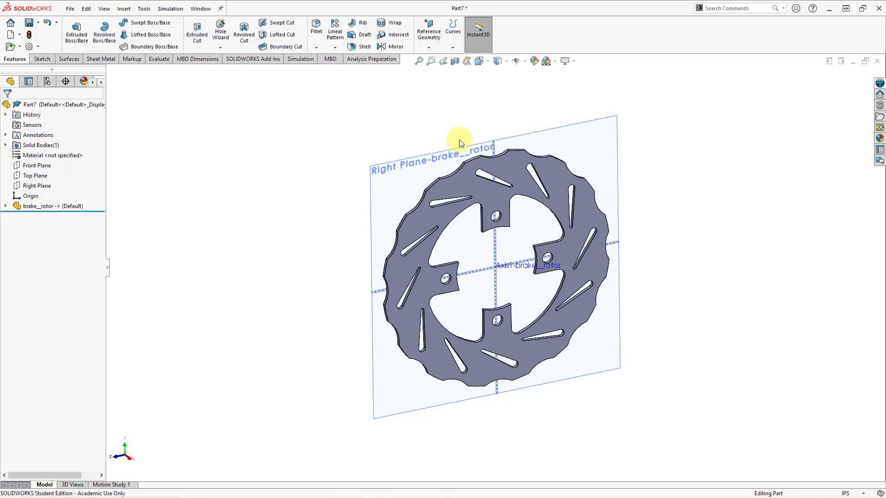
left_click(505, 66)
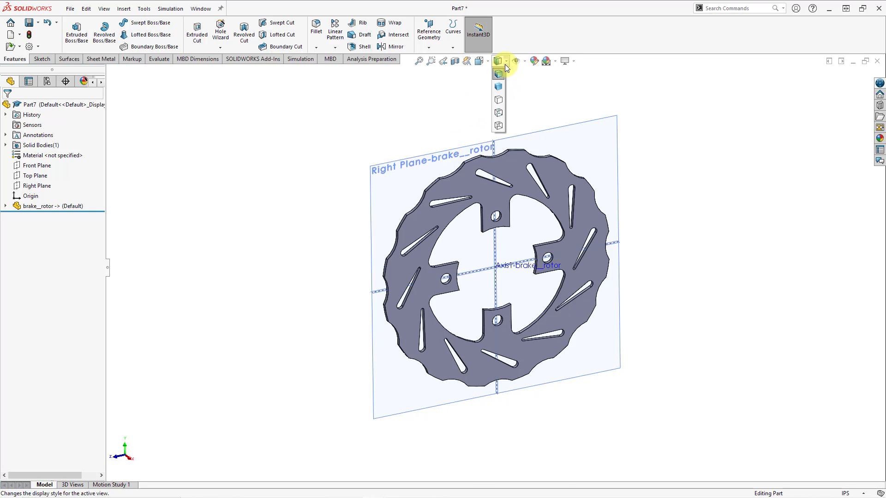
left_click(525, 61)
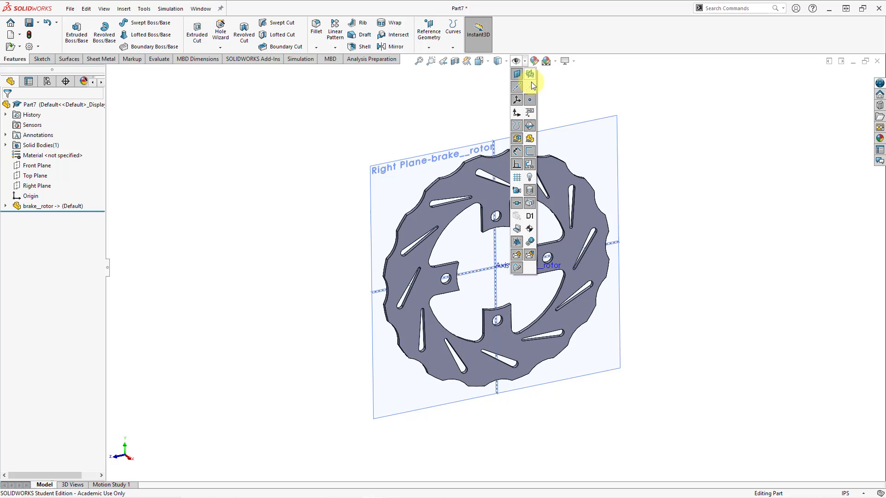
left_click(517, 73)
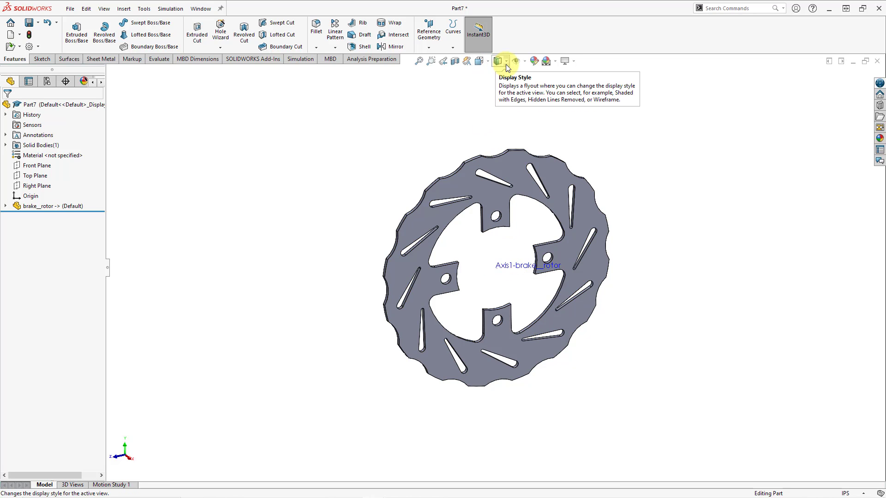
left_click(526, 63)
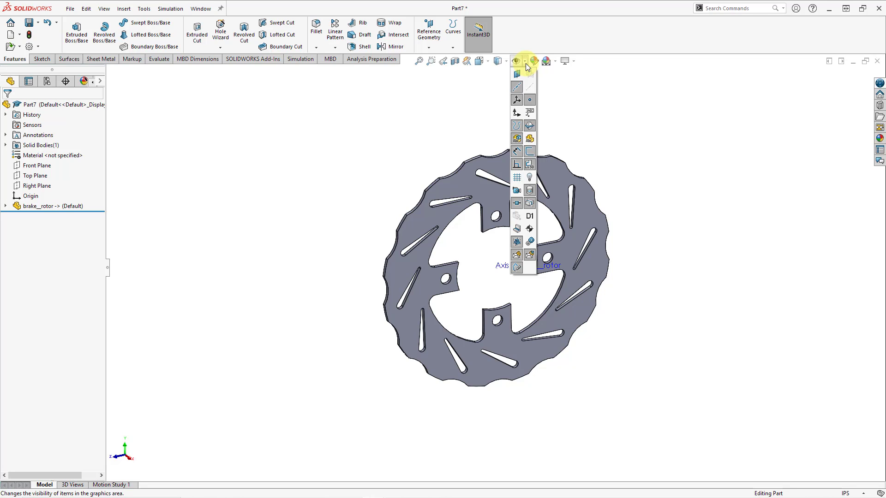
left_click(517, 87)
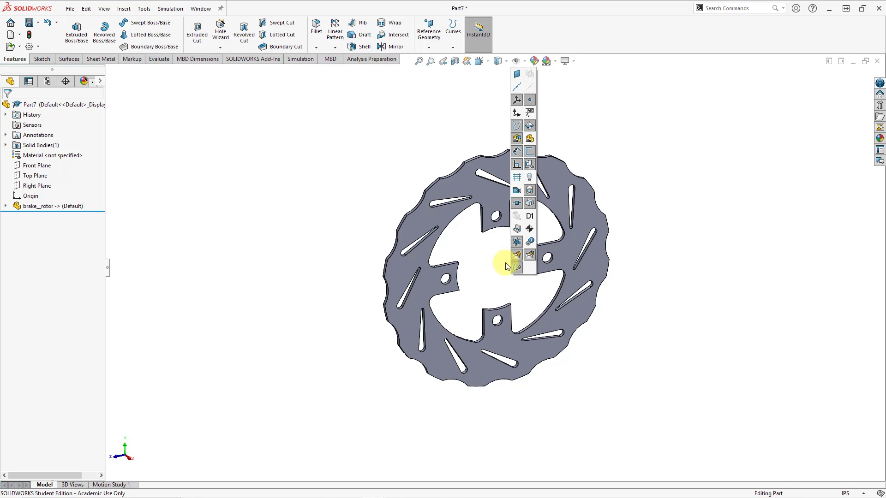
scroll(494, 272, "down", 3)
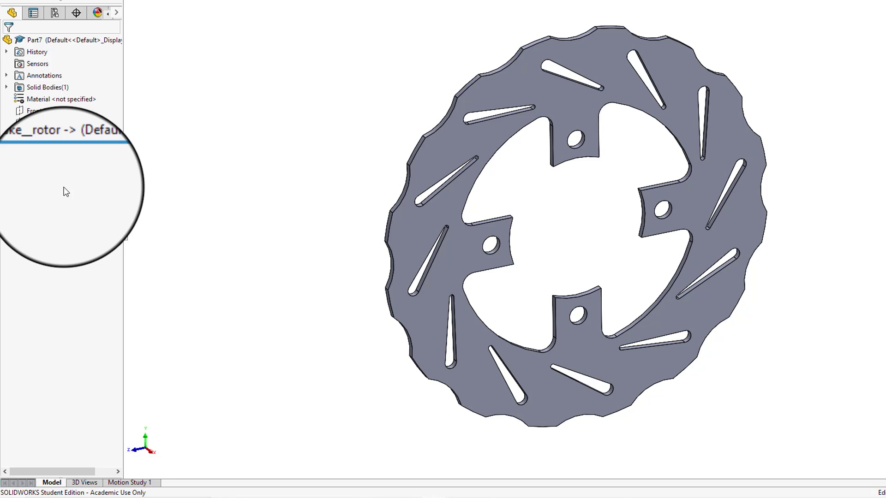
Step: Expand brake_rotor's Solid Bodies, Axes, Planes and Sketches folders in the feature tree
left_click(64, 188)
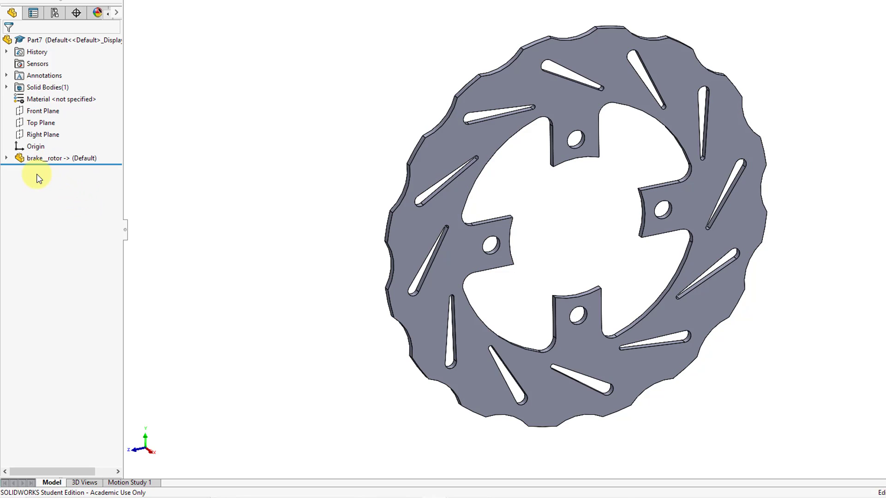
left_click(7, 159)
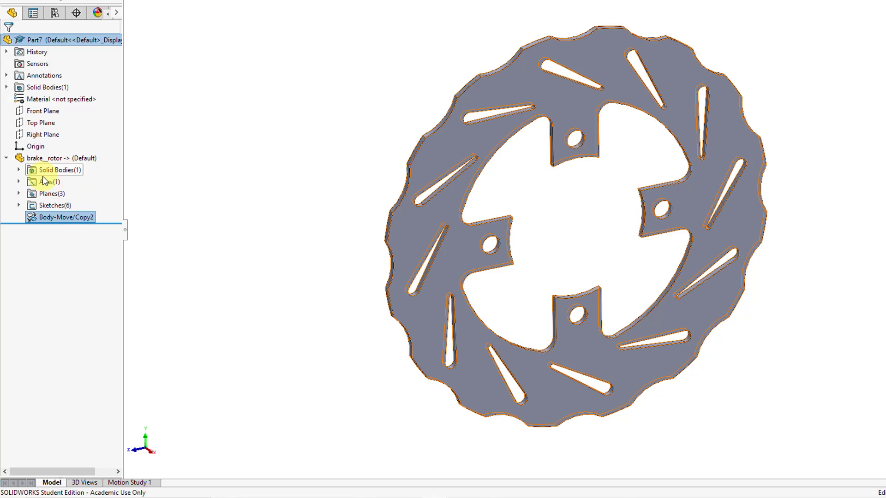
left_click(18, 170)
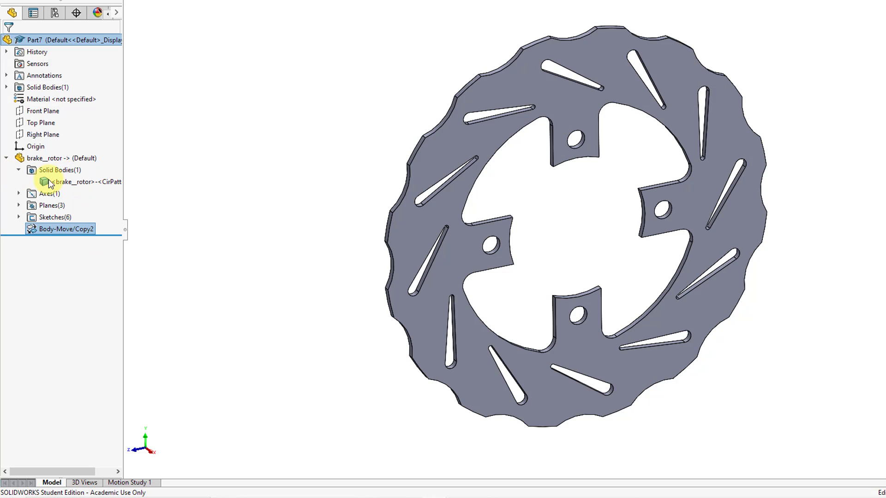
left_click(70, 183)
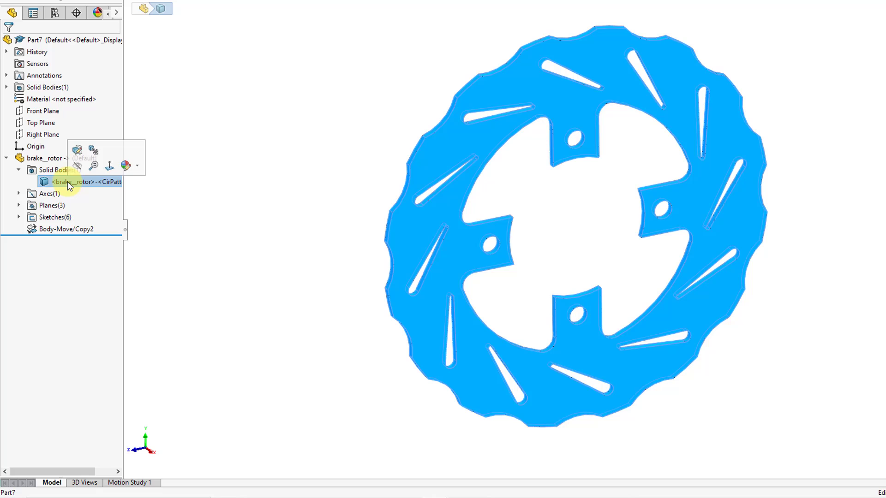
left_click(19, 194)
left_click(71, 208)
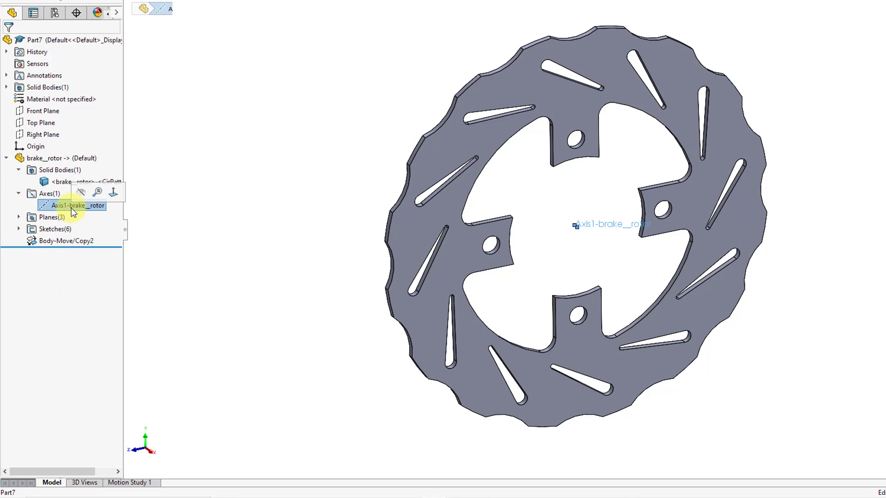
left_click(18, 217)
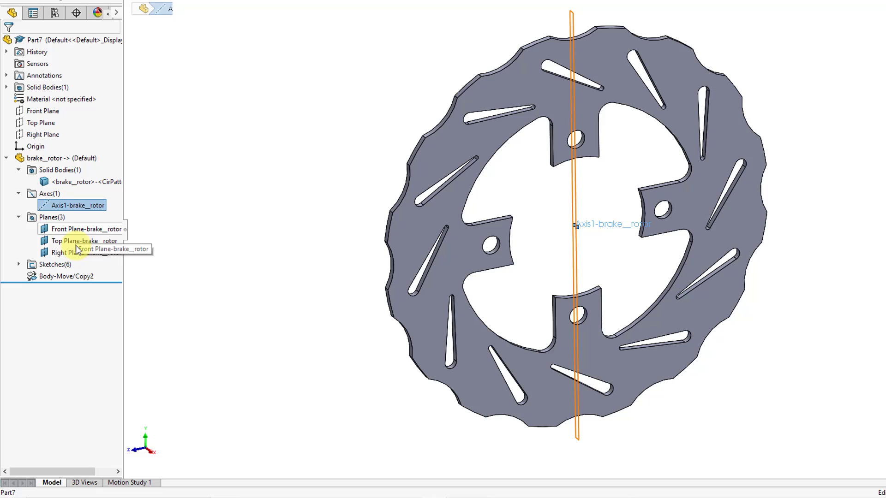
left_click(18, 264)
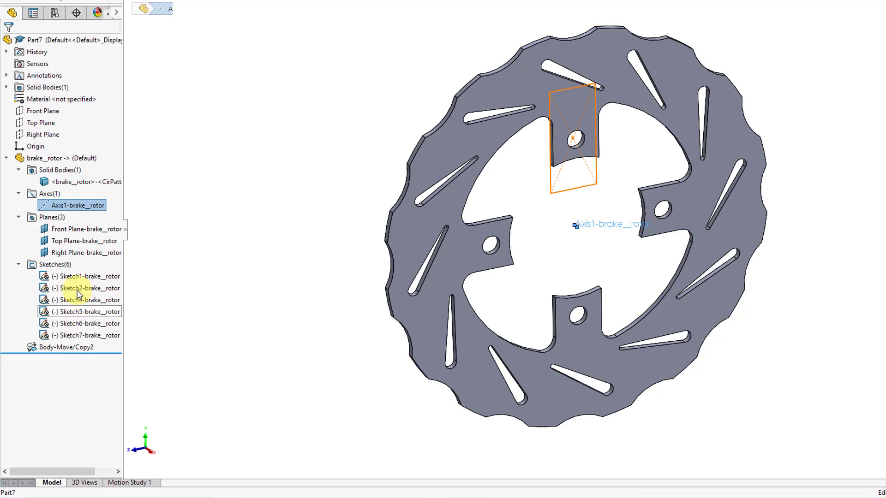
Step: Select the Body-Move/Copy2 feature, clear the selection, and show the Insert menu
left_click(64, 347)
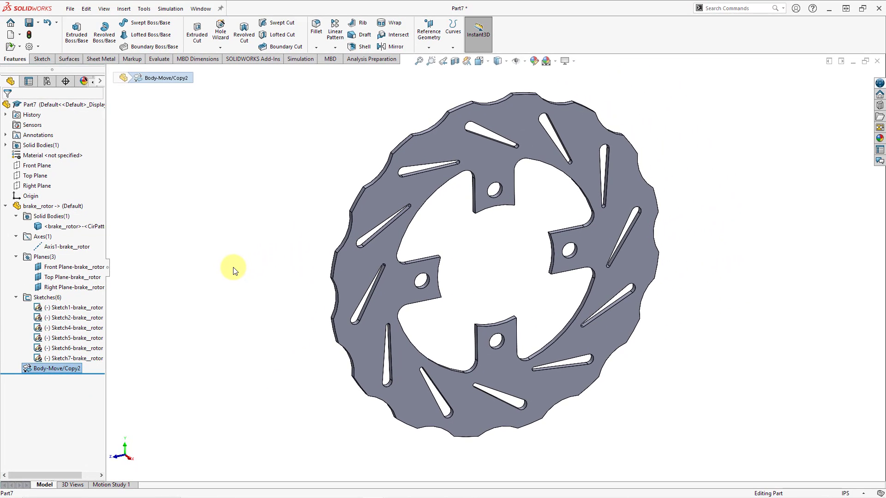
left_click(233, 270)
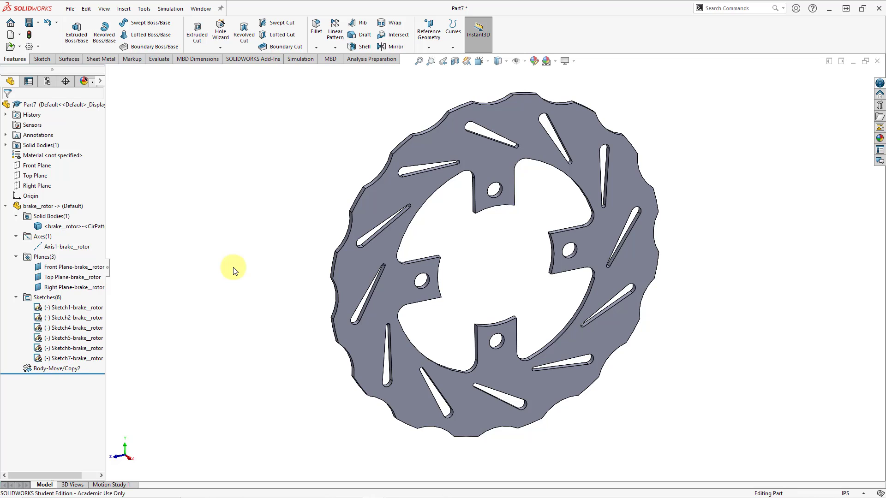
left_click(124, 9)
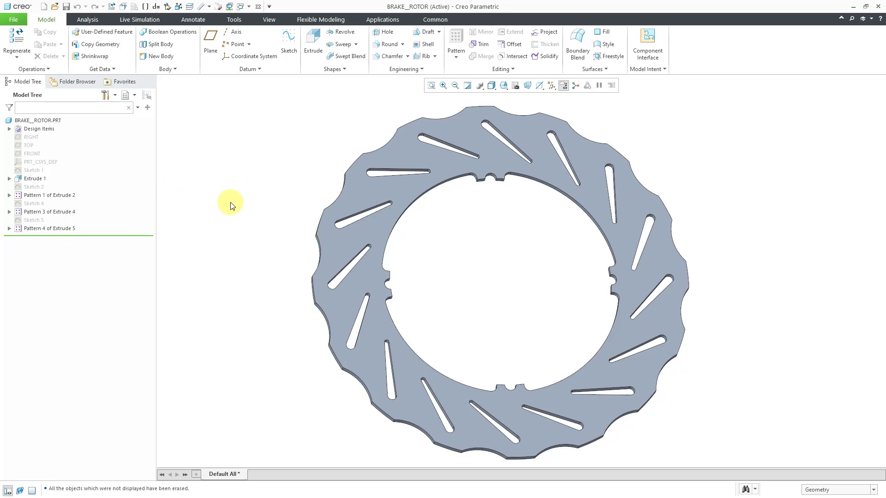
Step: Create the new Creo solid part prt0001 and list the Get Data options
left_click(44, 7)
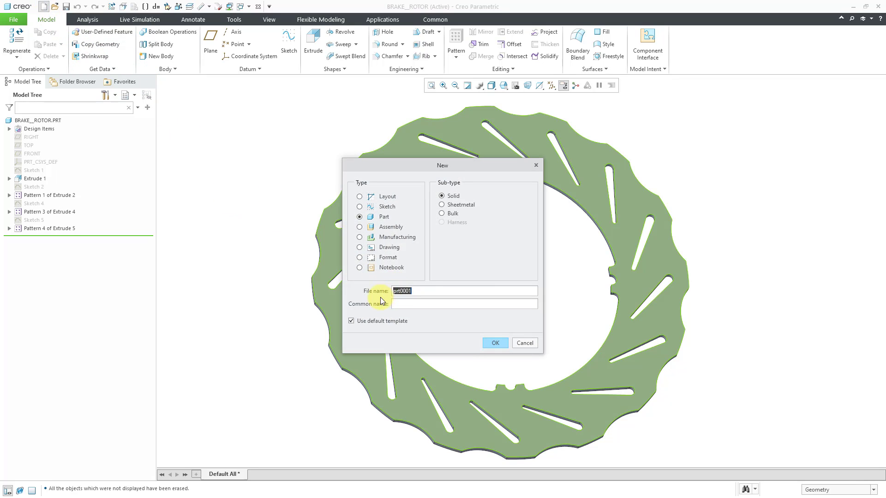
left_click(500, 343)
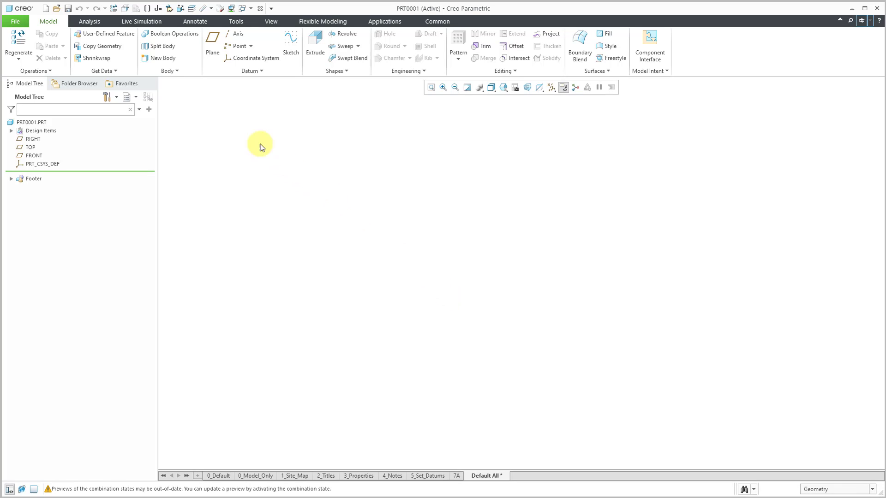
left_click(121, 72)
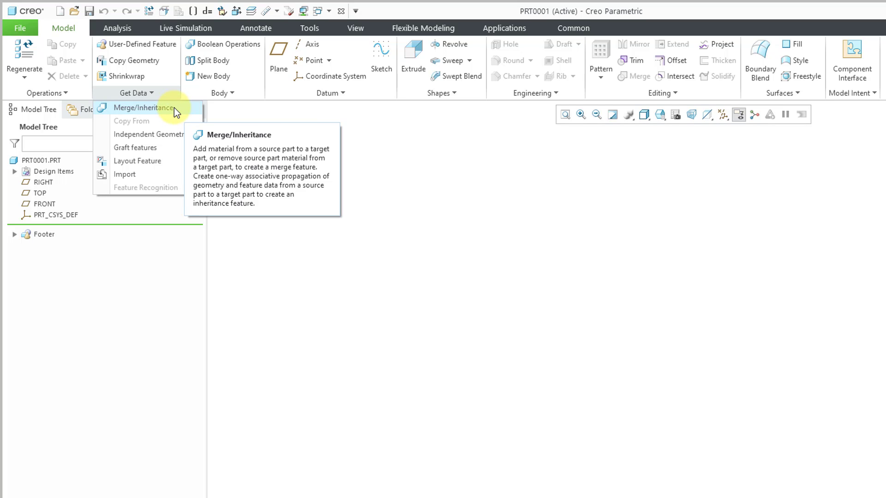
Step: Start a Merge/Inheritance feature sourcing brake_rotor.prt from the In Session models
left_click(174, 107)
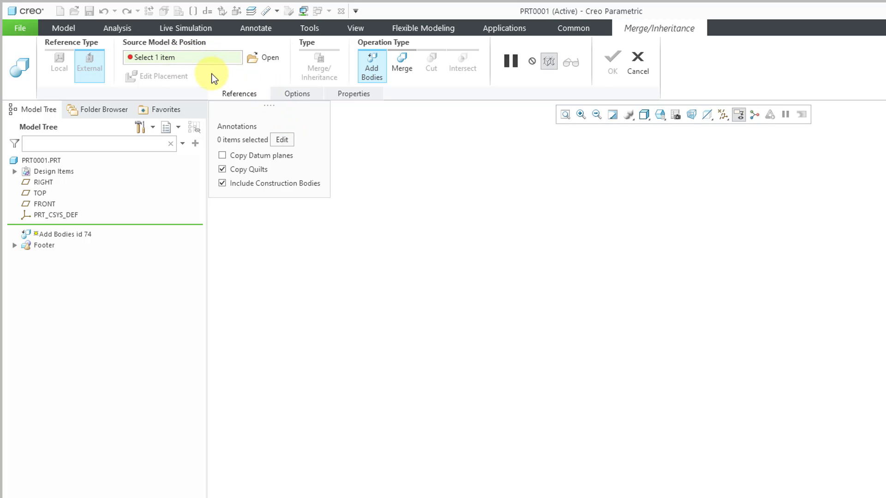
left_click(265, 60)
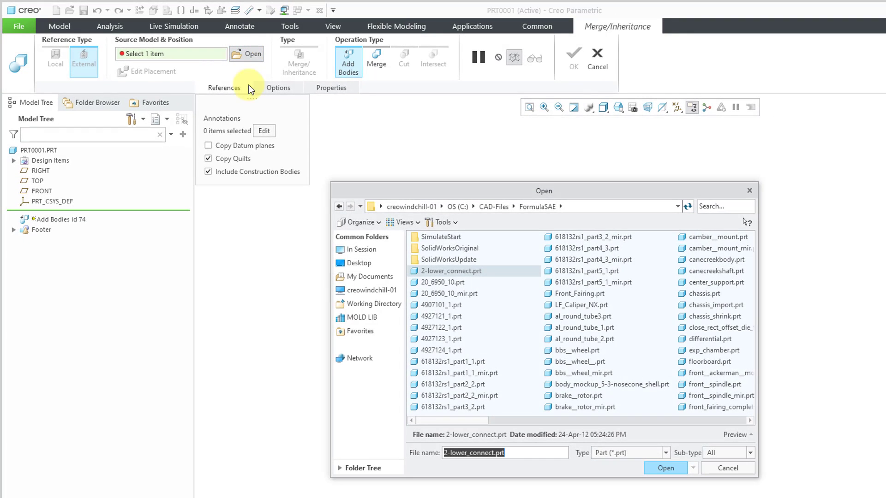
left_click(370, 254)
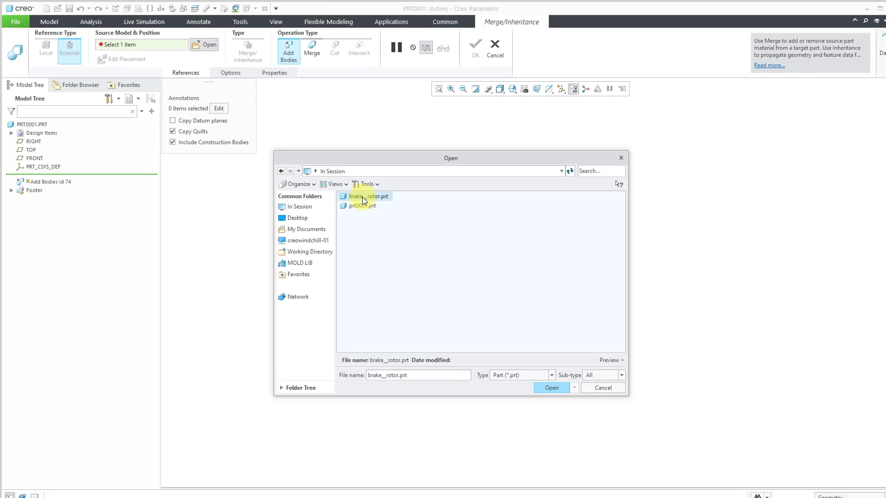
double_click(364, 201)
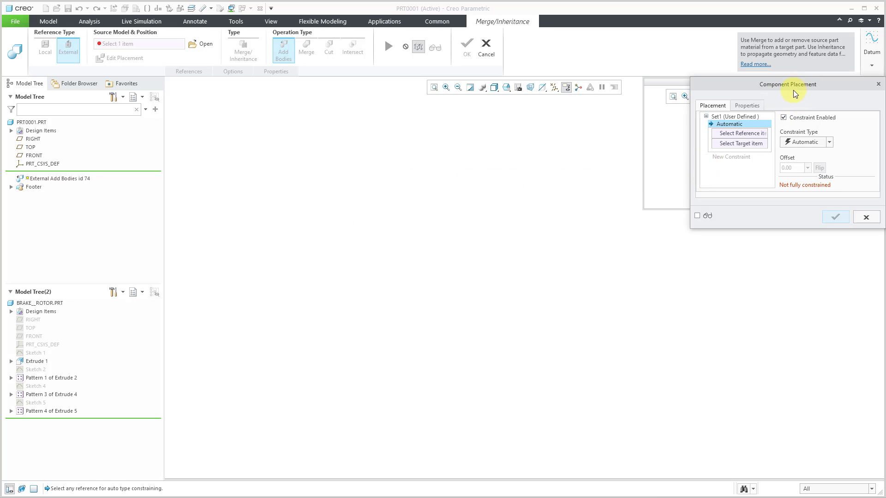
Step: Fully constrain the rotor with the Default placement constraint and confirm it
left_click_drag(790, 87, 779, 216)
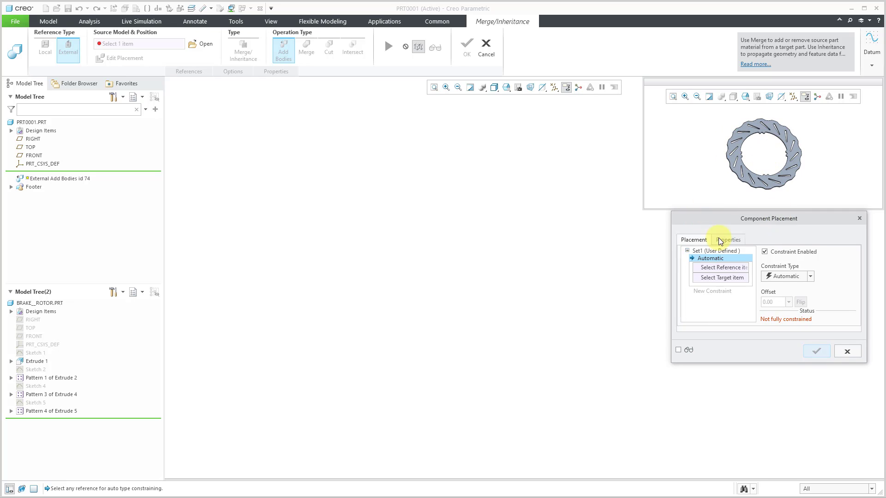
left_click(792, 278)
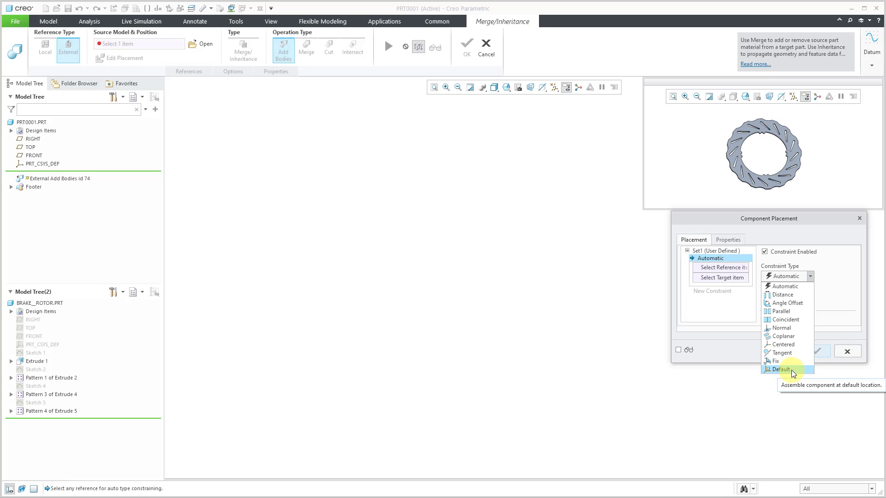
left_click(790, 370)
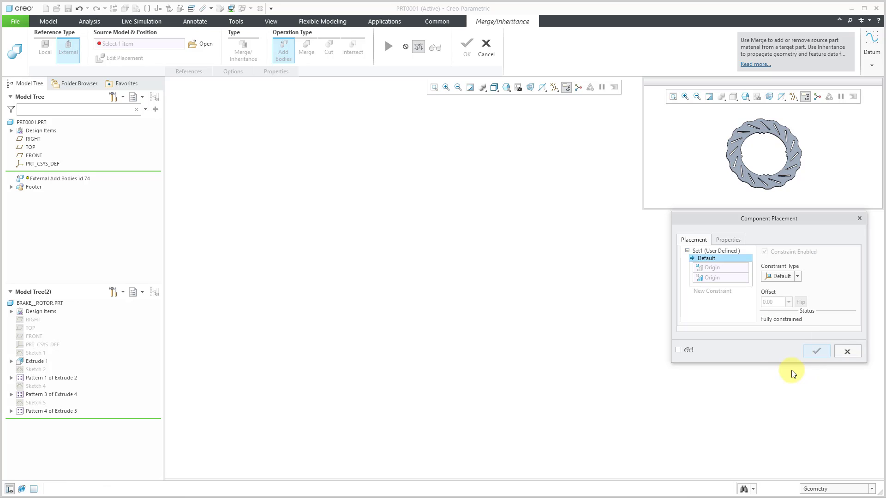
left_click(817, 351)
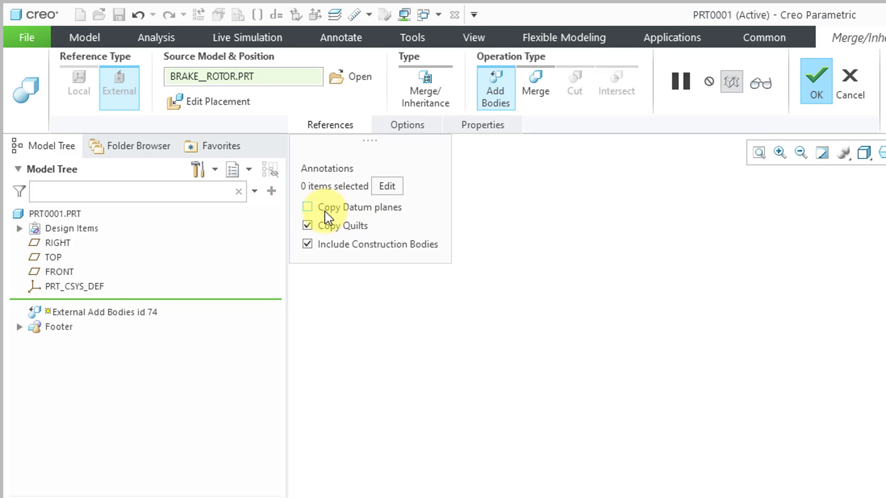
Step: Enable Copy Datum planes so the rotor's datum planes are inherited along with quilts and construction bodies
left_click(308, 209)
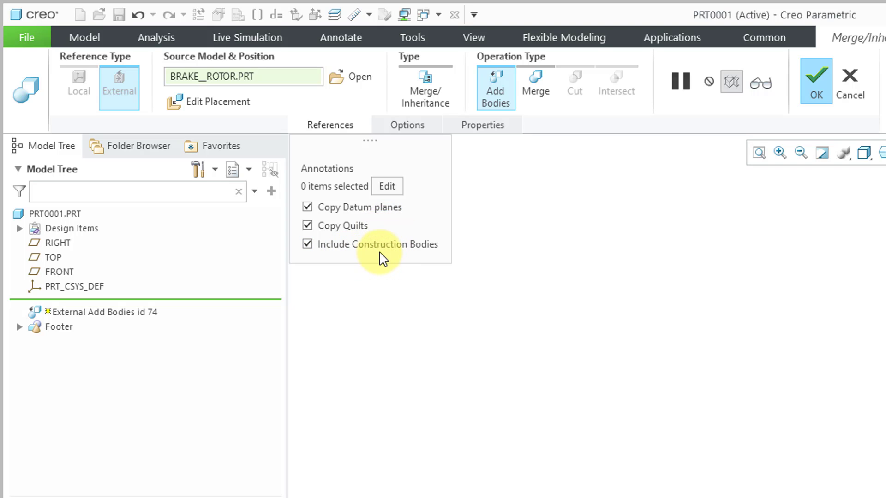
left_click(407, 124)
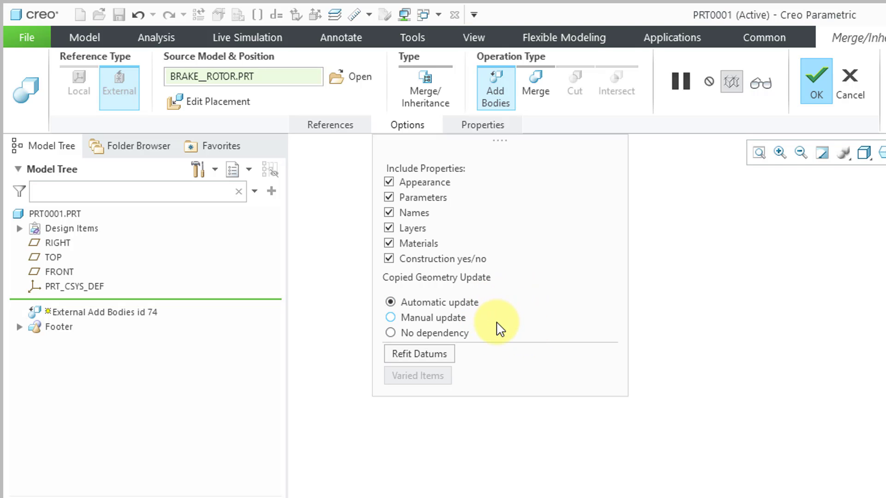
mouse_move(505, 328)
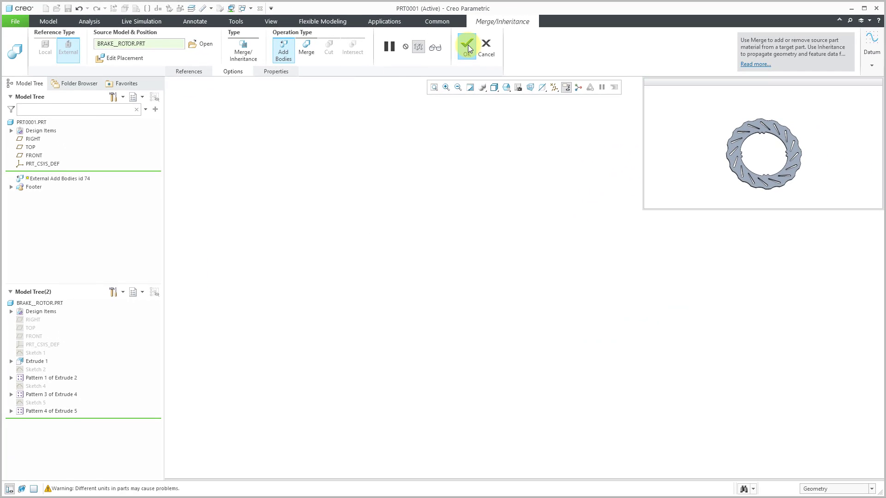
Step: Complete the External Add Bodies feature and turn the rotor to face the viewer
left_click(468, 49)
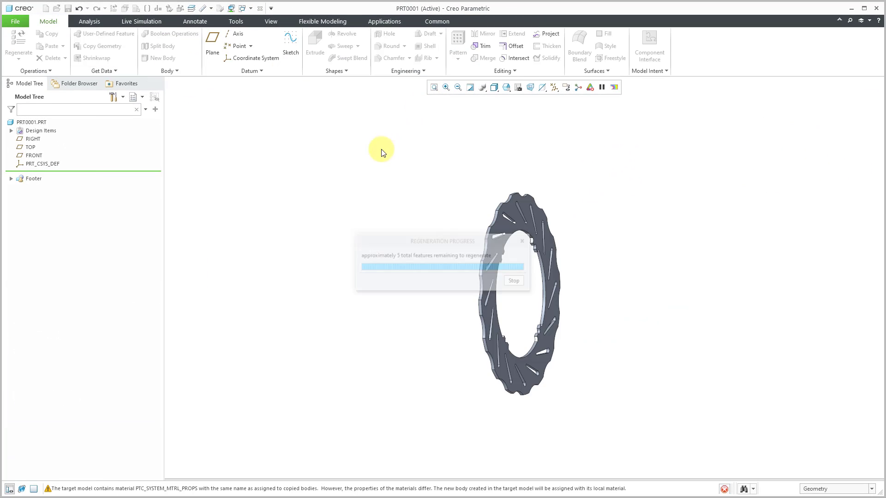
middle_click_drag(528, 291, 538, 336)
scroll(534, 320, "up", 3)
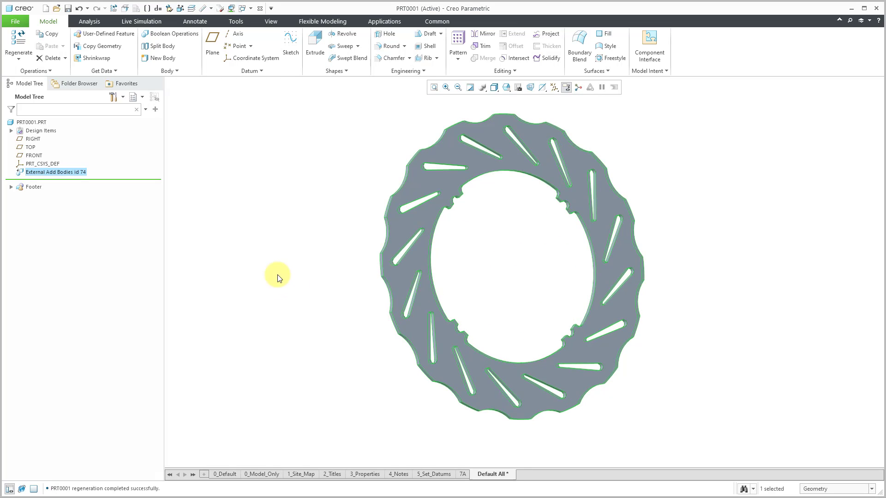
left_click(268, 213)
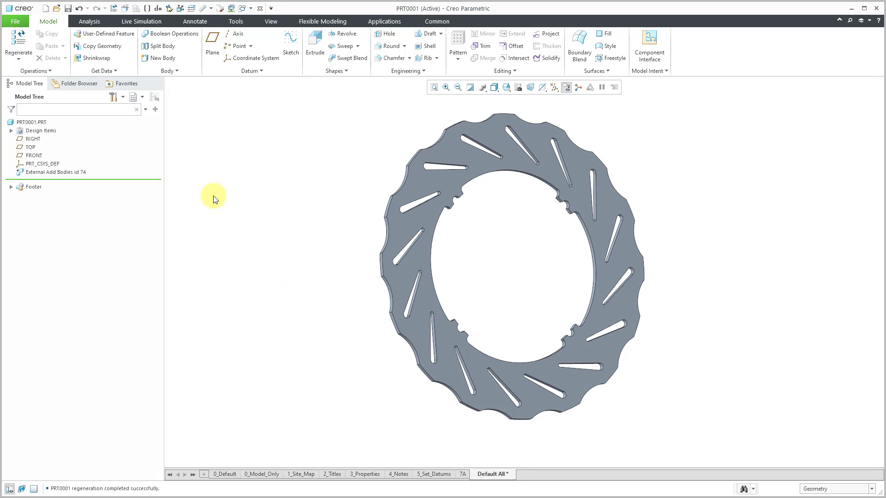
Step: Redefine External Add Bodies id 74 with Merge as its operation type
left_click(68, 171)
left_click(87, 116)
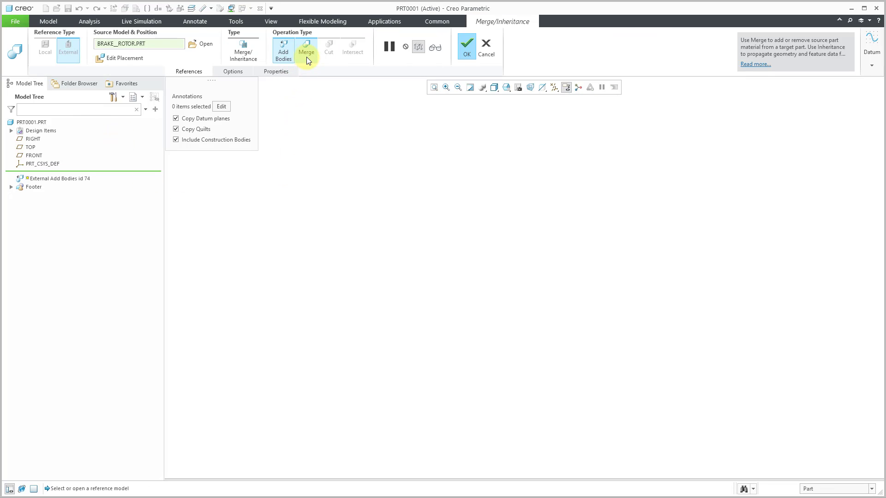
left_click(306, 54)
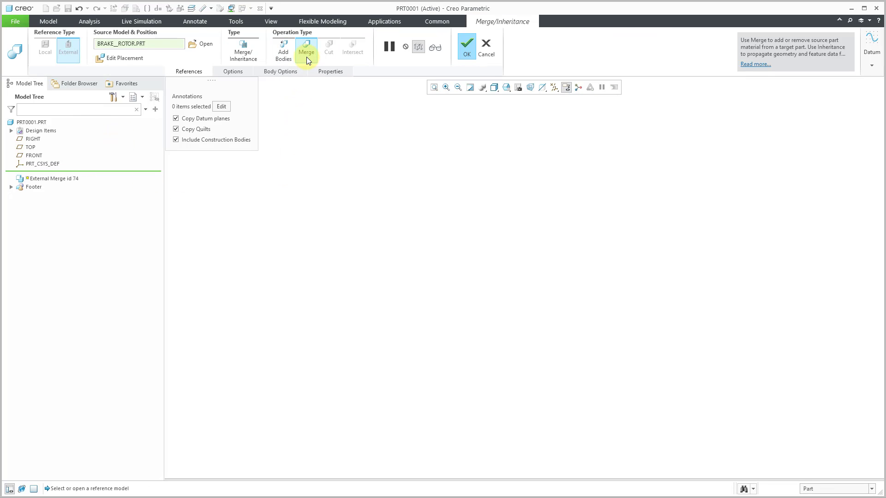
left_click(468, 52)
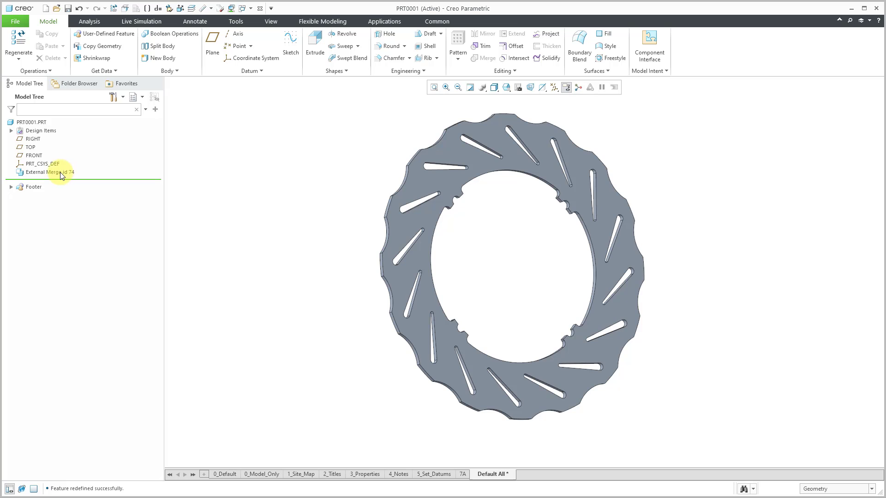
Step: Redefine External Merge id 74 as inheritance and open its Varied Items list under Options
left_click(60, 172)
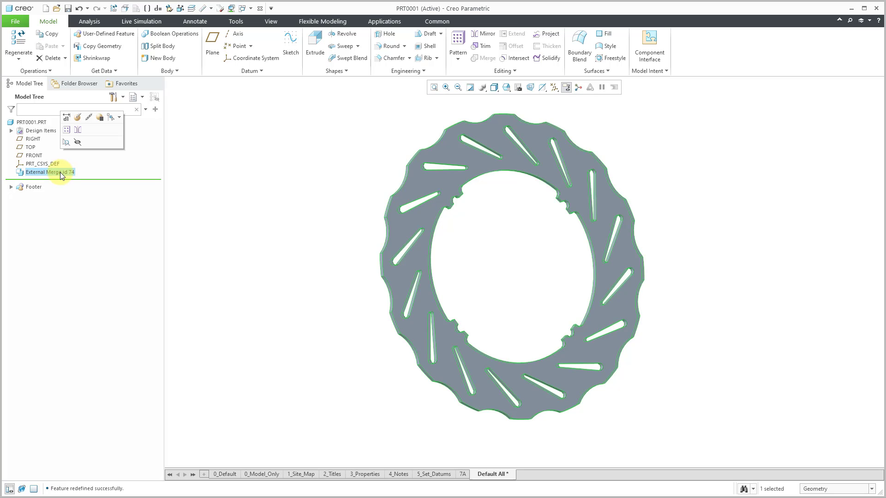
left_click(77, 117)
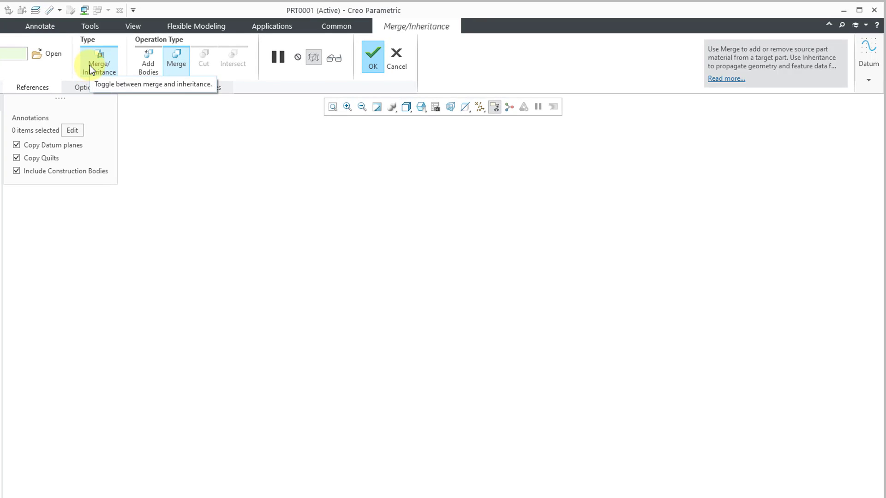
left_click(90, 65)
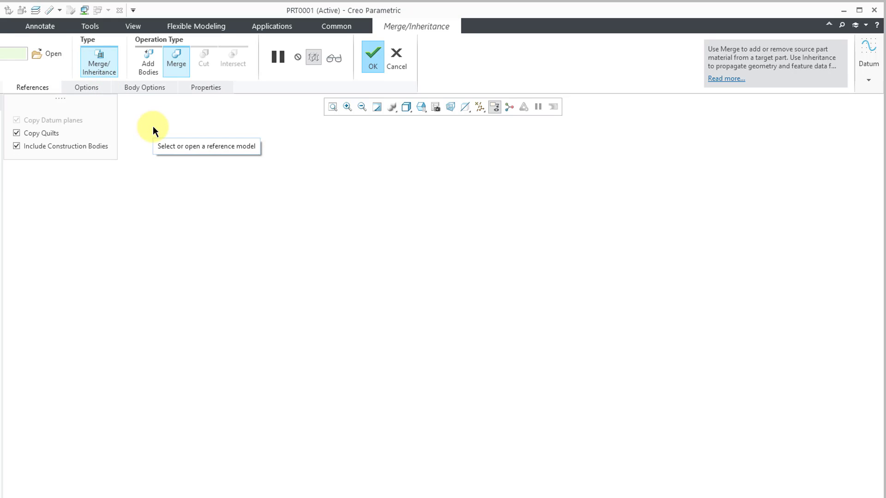
left_click(92, 90)
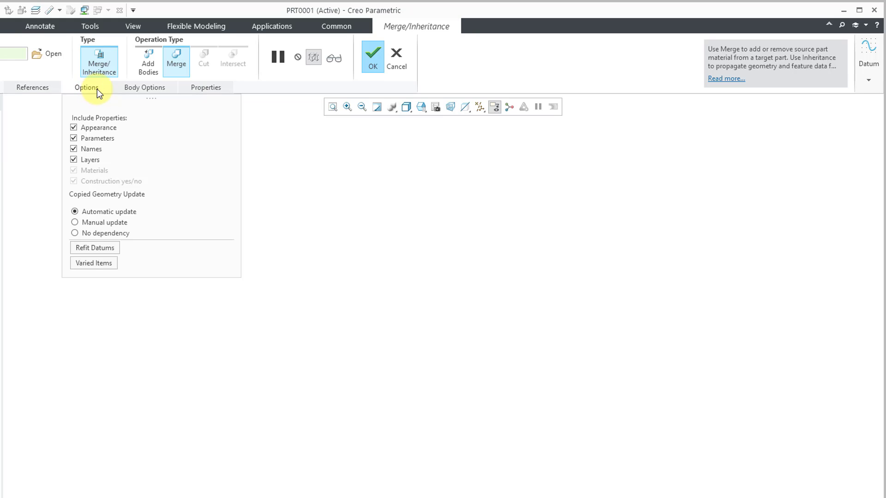
left_click(103, 266)
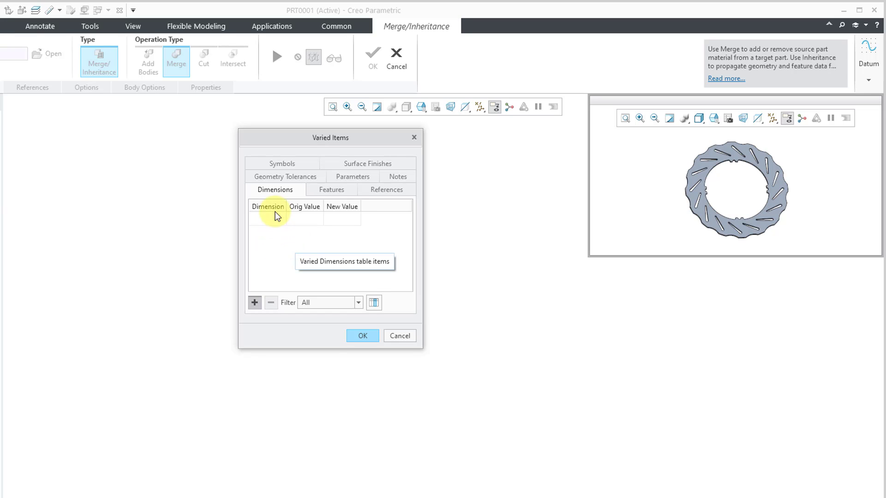
Step: Review the features, references, tolerances, parameters, notes, symbols and surface finishes tabs, then cancel unchanged
left_click(316, 195)
left_click(374, 199)
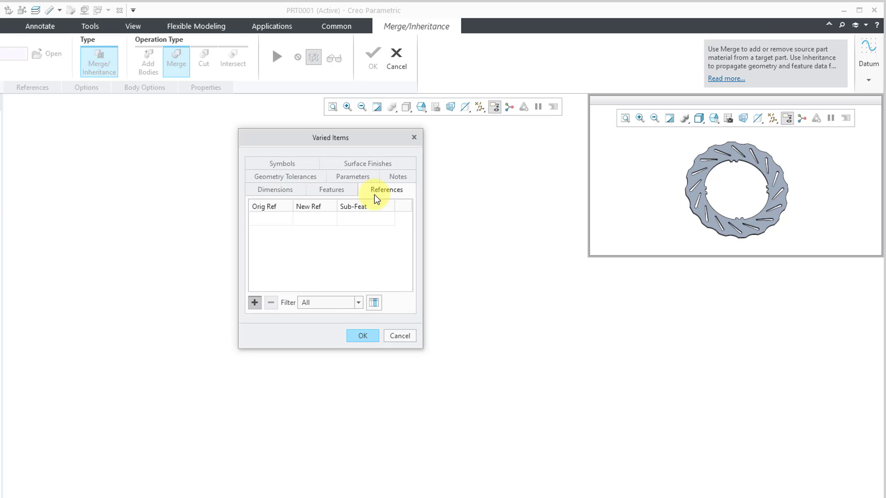
left_click(297, 176)
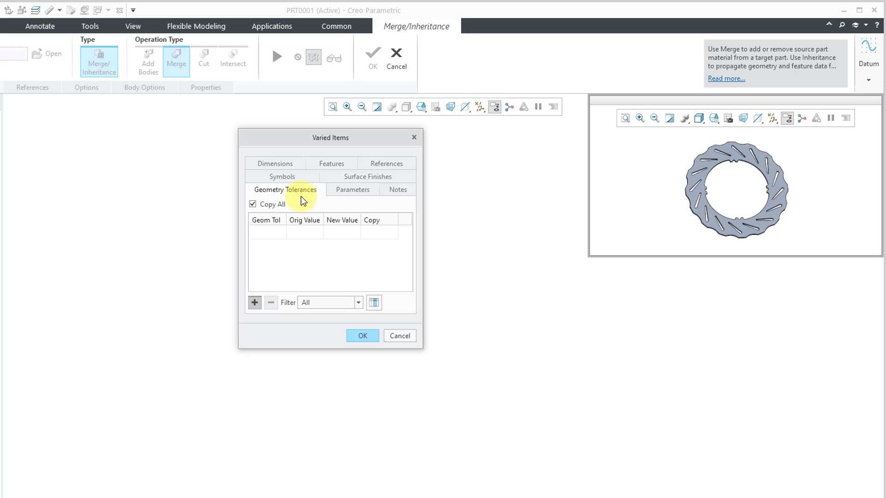
left_click(356, 193)
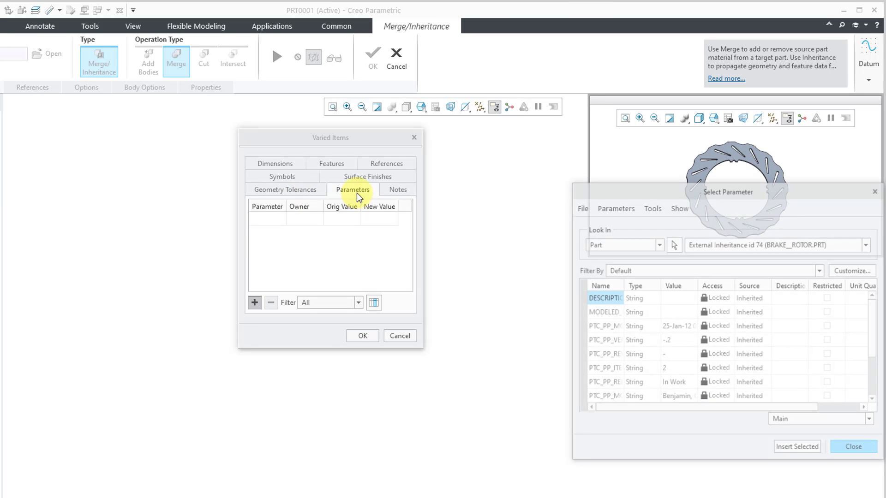
left_click(389, 190)
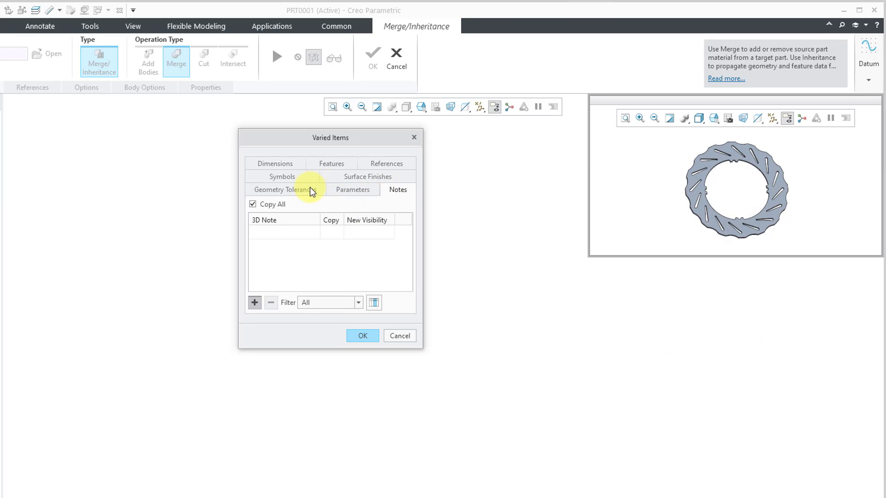
left_click(295, 179)
left_click(364, 192)
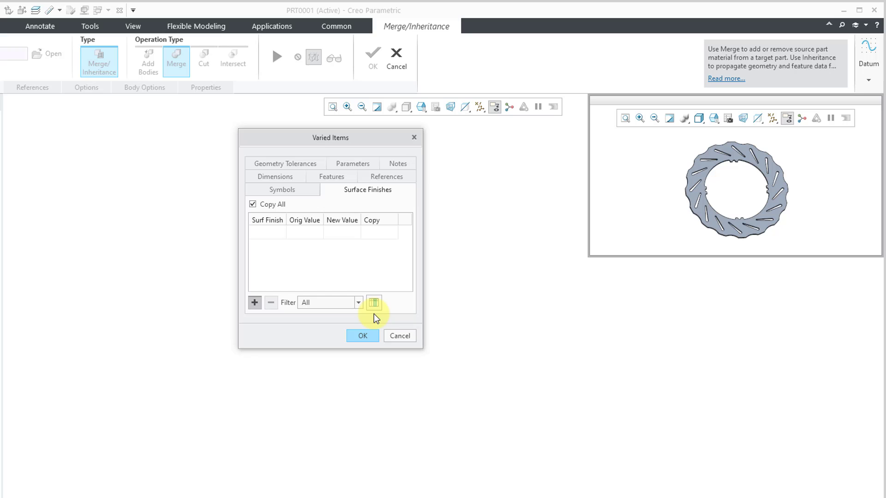
left_click(399, 336)
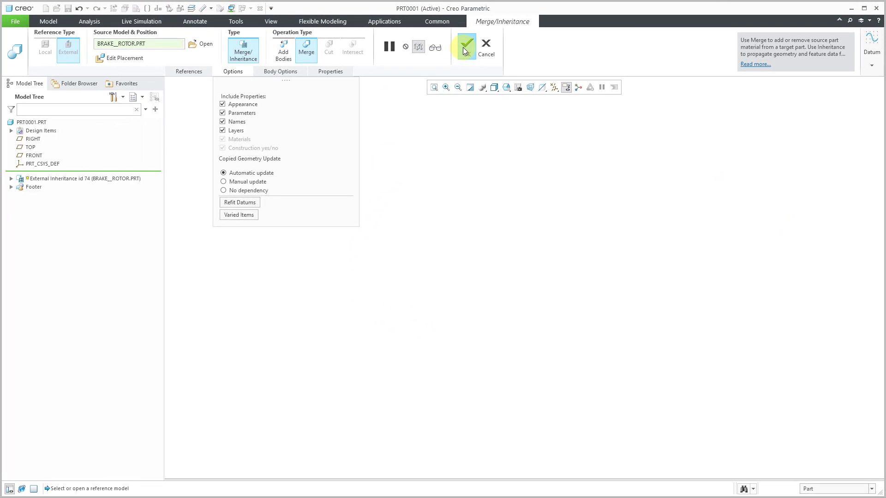
Step: Finish External Inheritance id 74 and expand it to list the rotor's datums, sketches, Extrude 1 and patterns
left_click(463, 47)
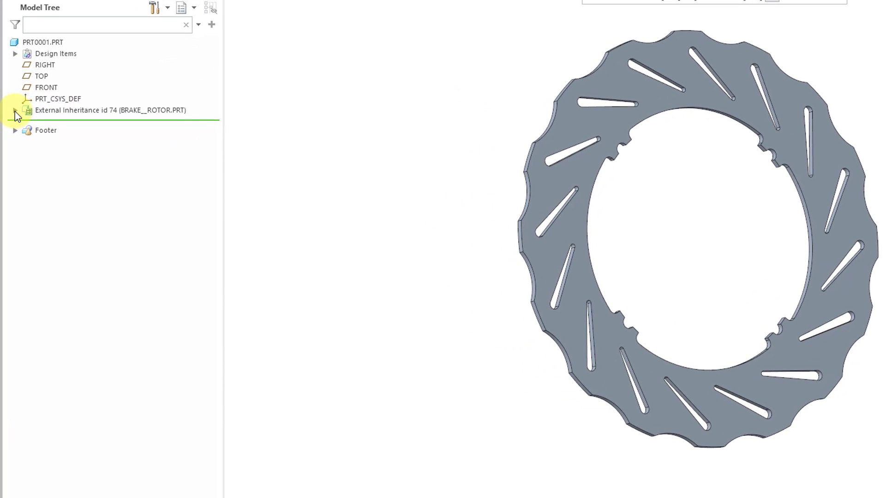
left_click(15, 111)
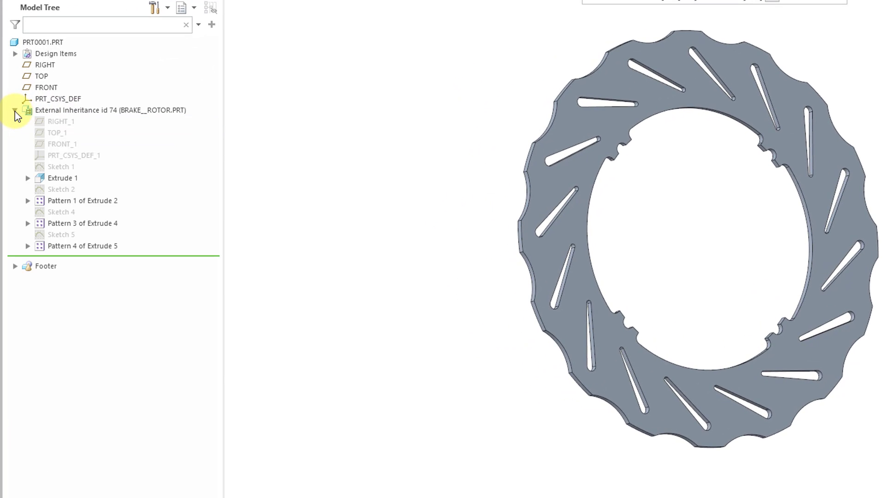